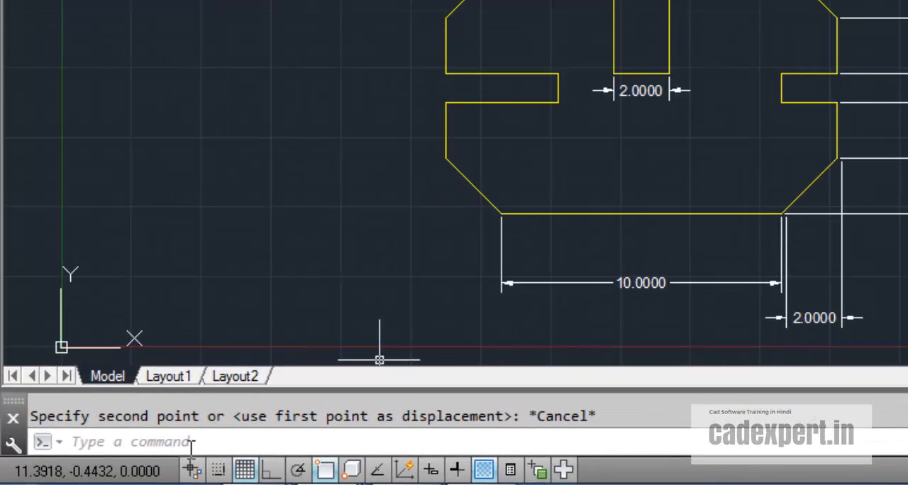
Step: Scale the whole profile and its dimensions by a factor of 2 about the left end of its bottom edge
click(195, 443)
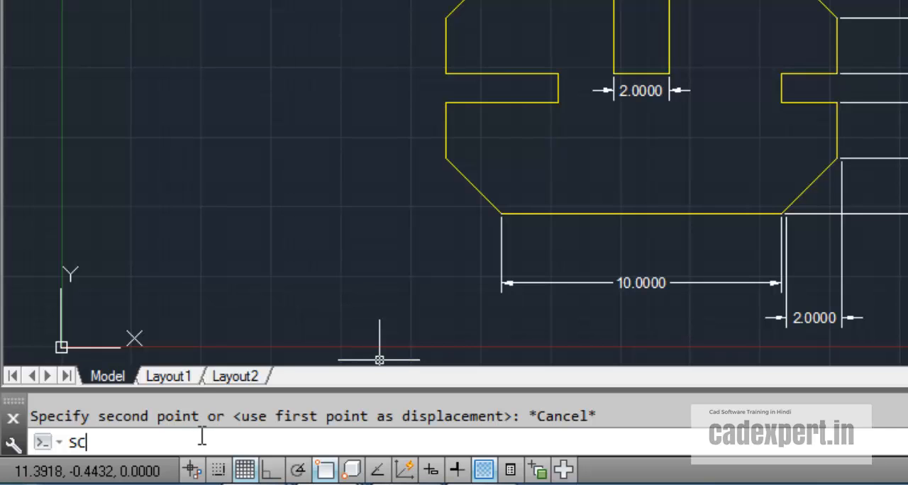
text(sc)
key(Return)
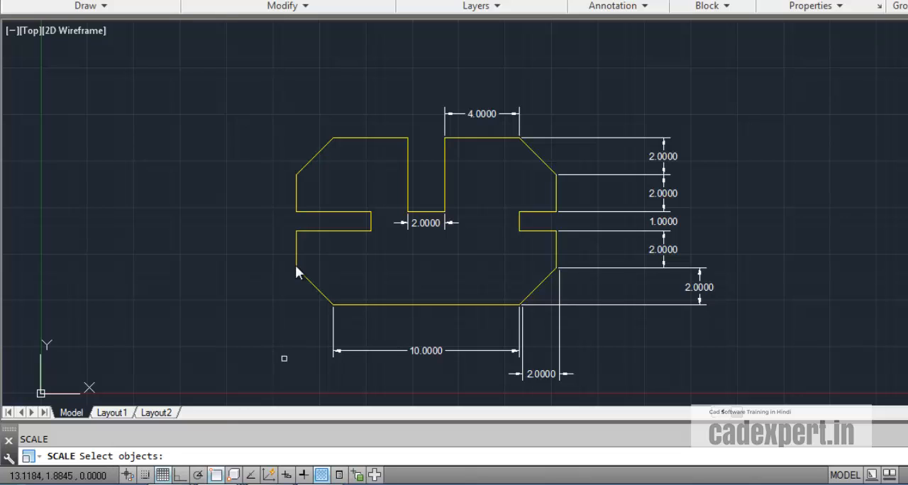
click(249, 94)
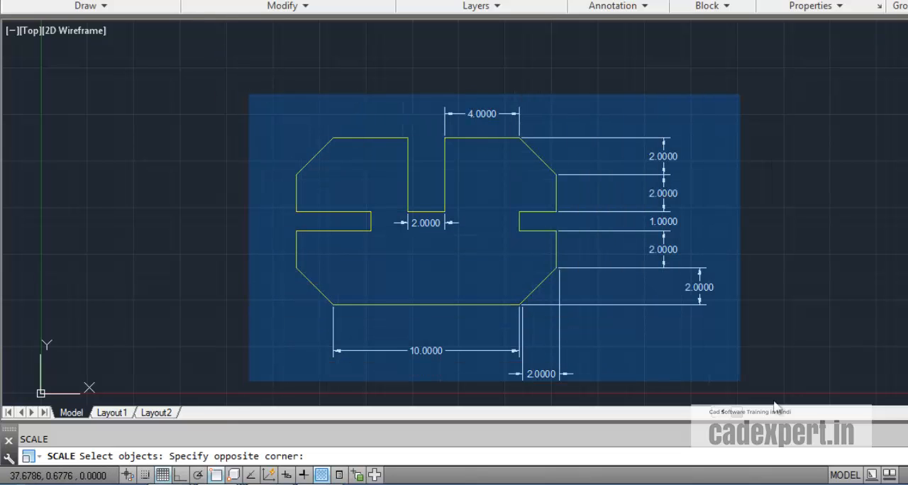
click(767, 394)
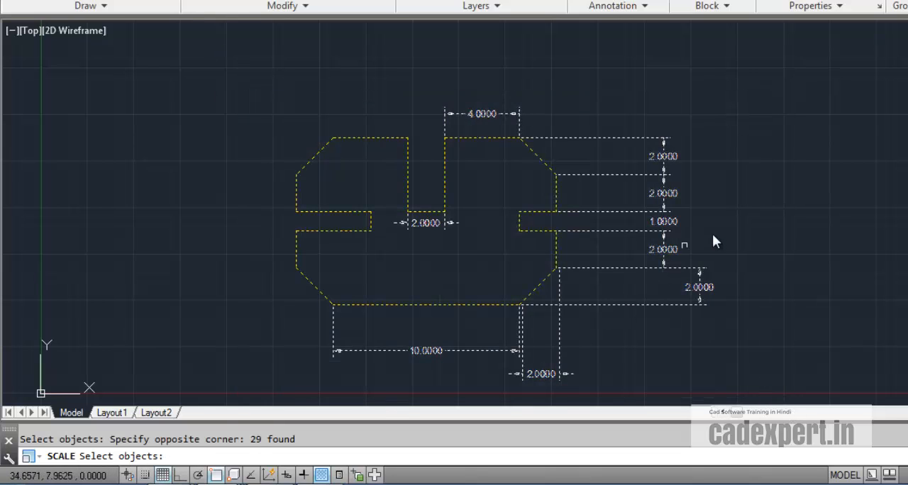
key(Return)
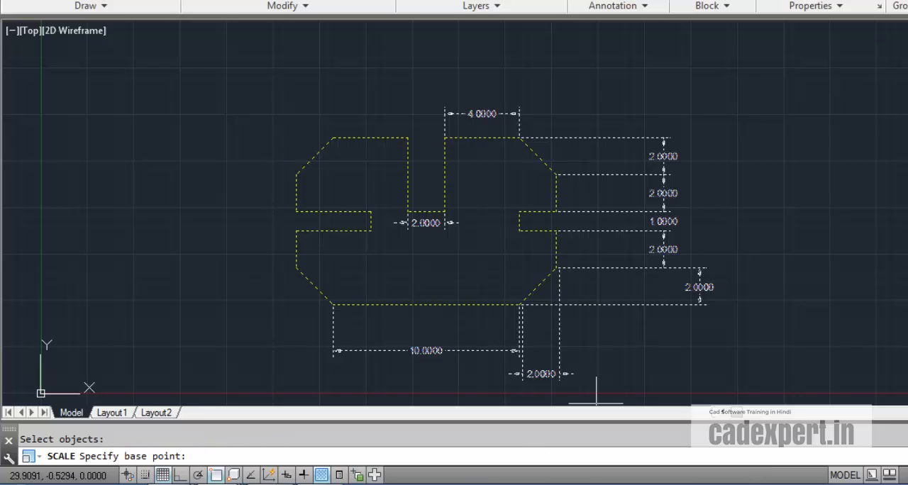
click(332, 305)
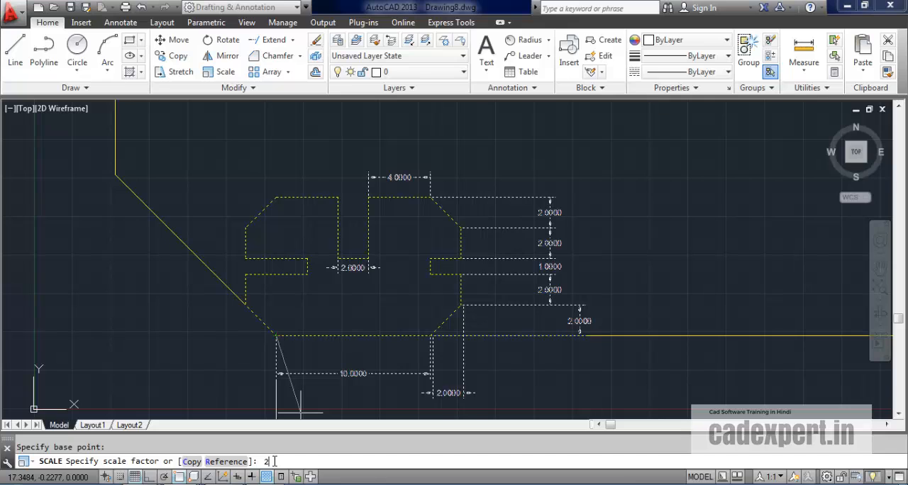
key(Return)
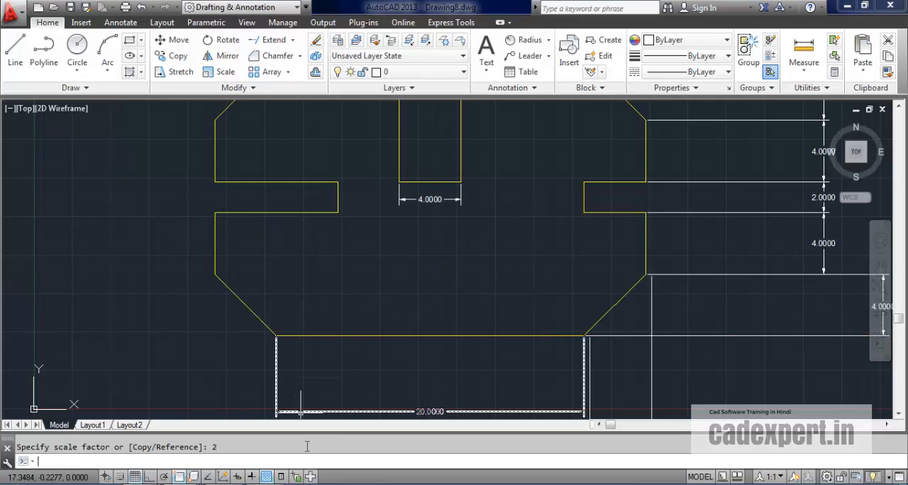
Step: Examine the dimensions around the scaled profile, along its bottom edge, side and slots
scroll(200, 349, down, 3)
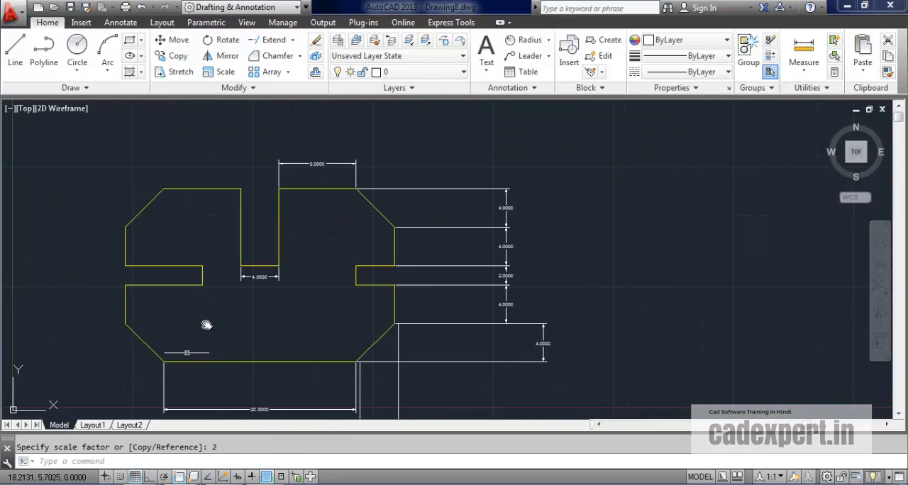
scroll(298, 390, up, 3)
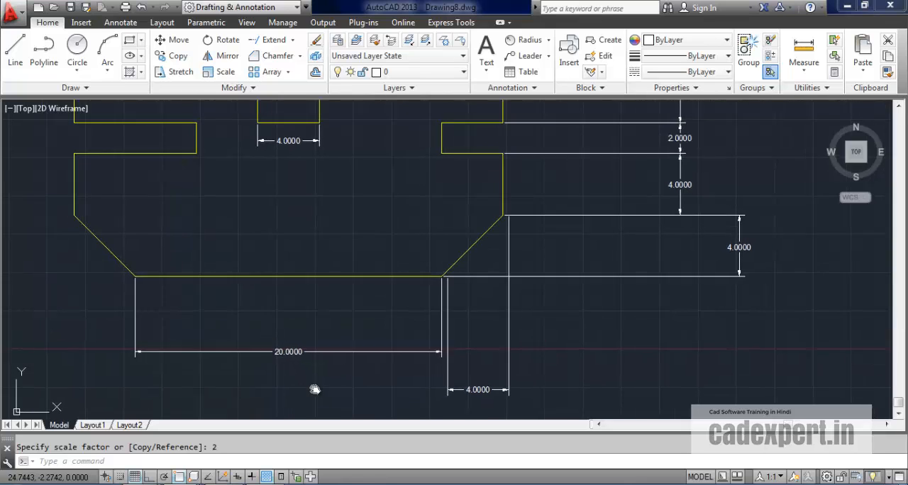
middle_drag(315, 389, 344, 381)
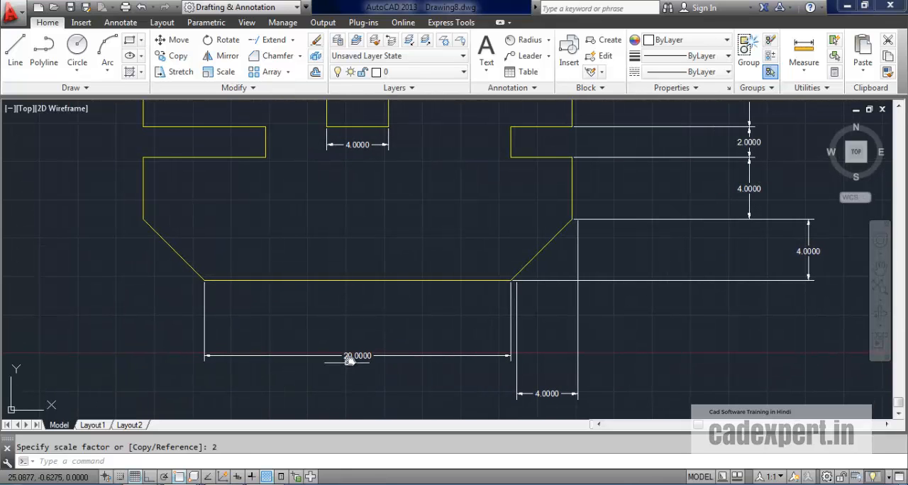
middle_drag(293, 371, 290, 380)
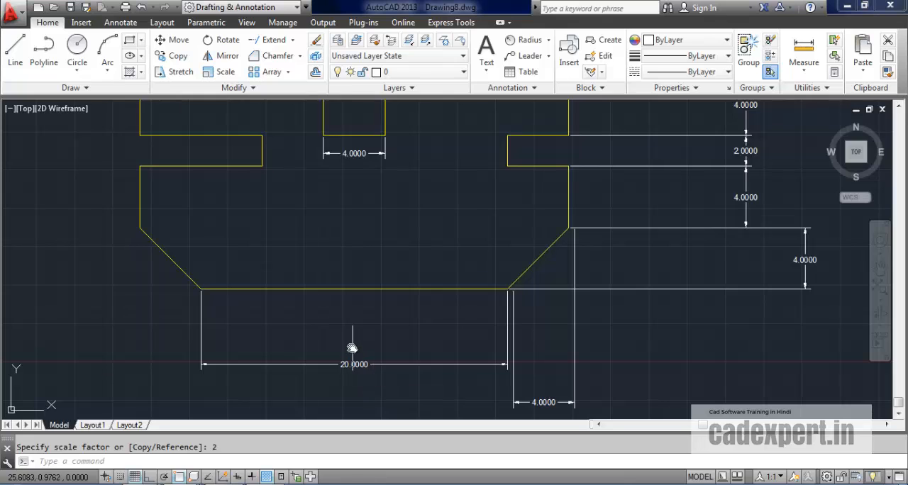
mouse_move(430, 366)
middle_down()
mouse_move(309, 389)
mouse_move(239, 288)
mouse_move(247, 284)
middle_up()
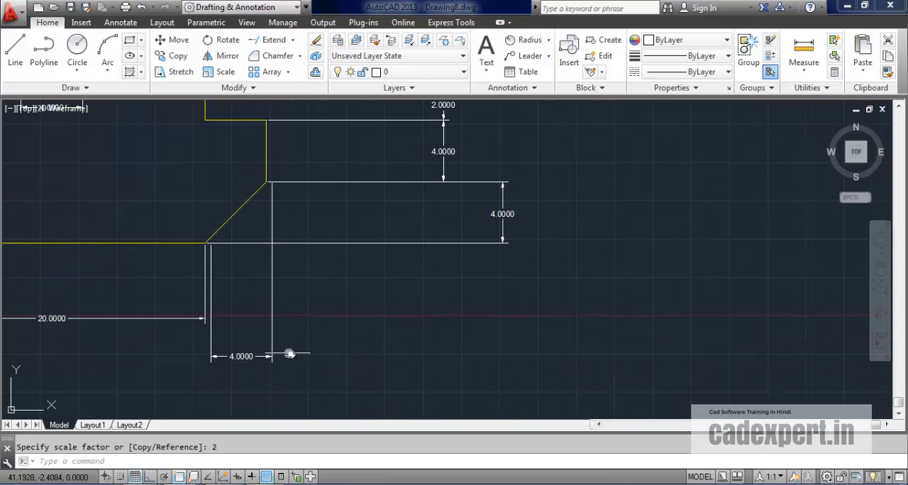
middle_drag(441, 298, 600, 399)
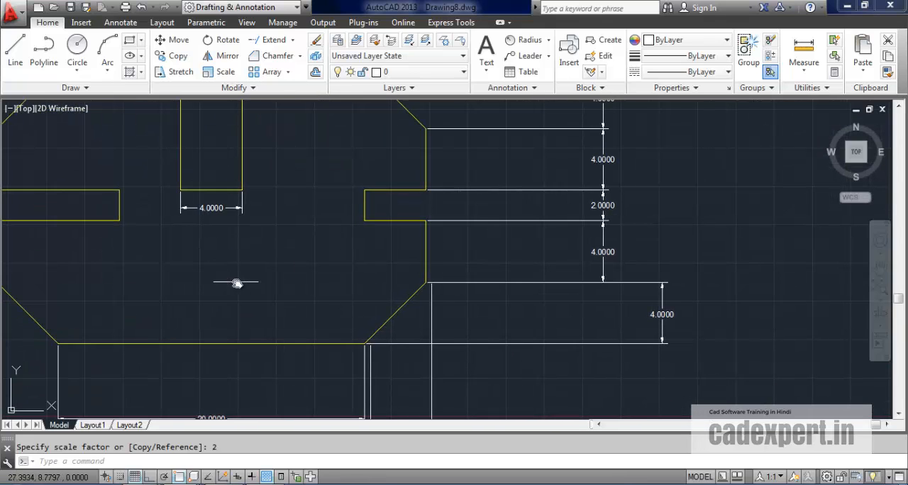
scroll(237, 283, down, 3)
scroll(433, 273, up, 3)
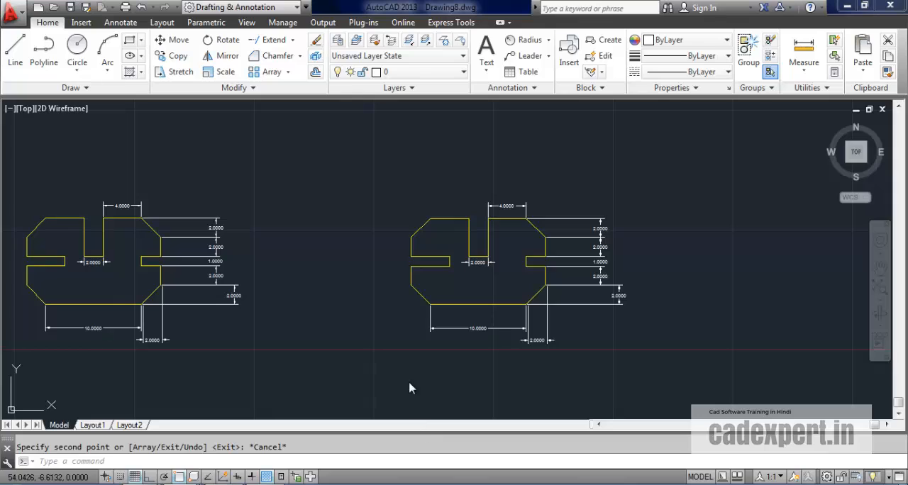
Step: Scale the right-hand copy of the profile with its dimensions by a factor of 2 about its bottom edge's left end
click(220, 73)
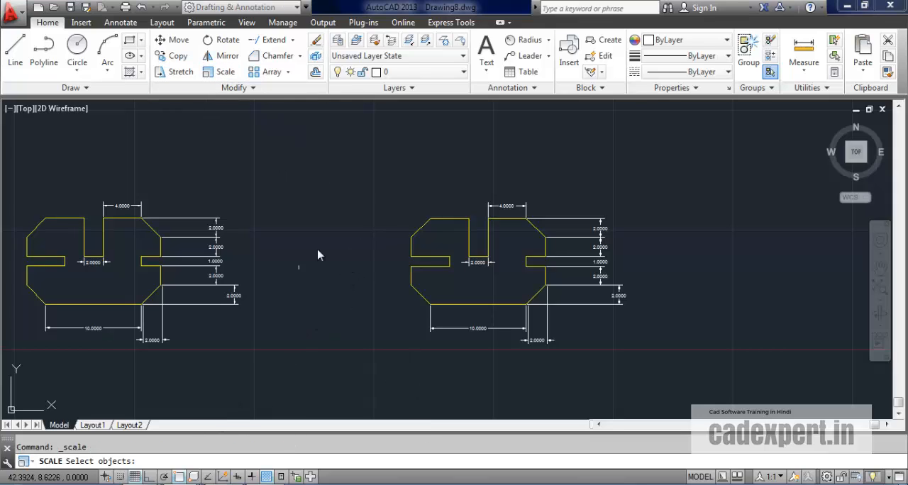
click(361, 176)
click(661, 385)
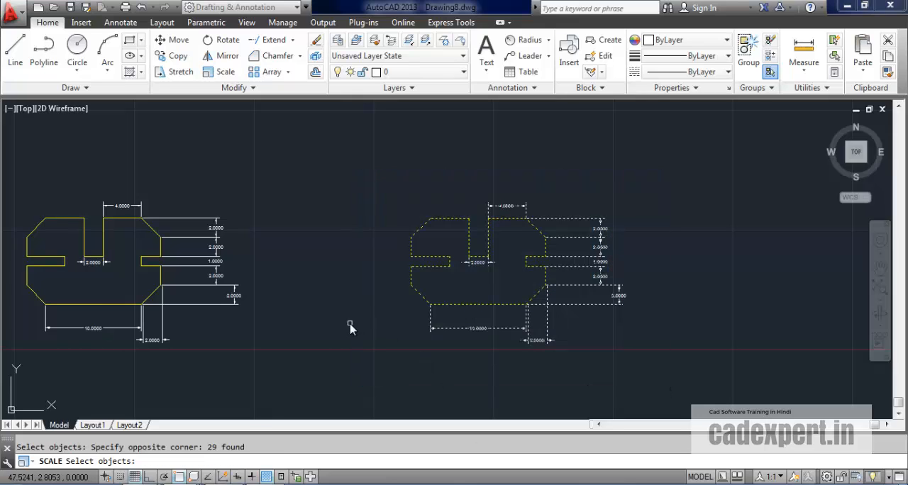
key(Return)
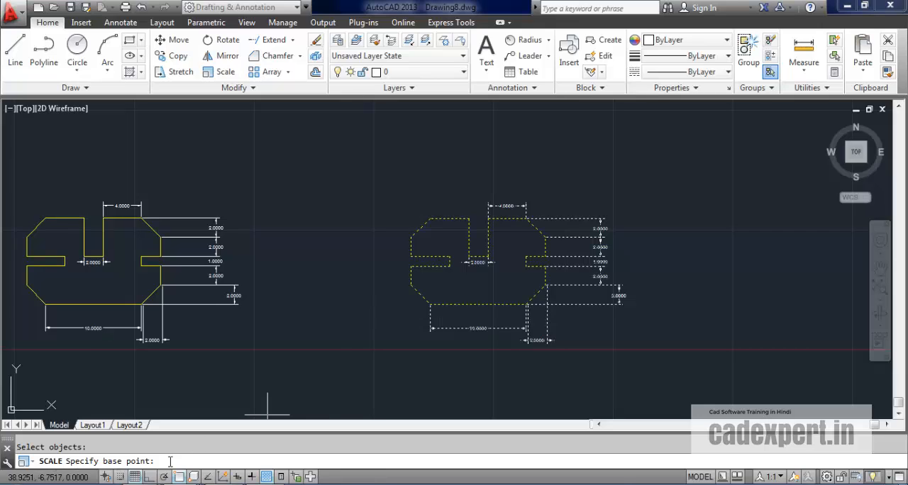
click(430, 305)
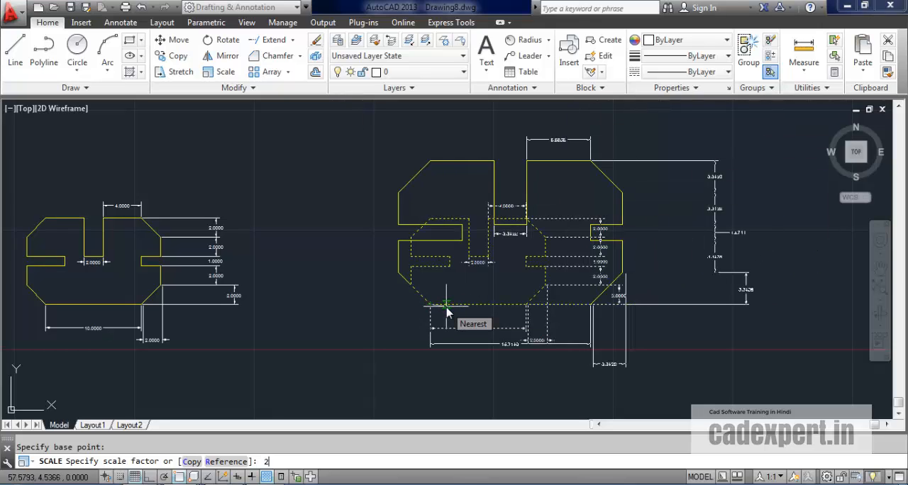
key(Return)
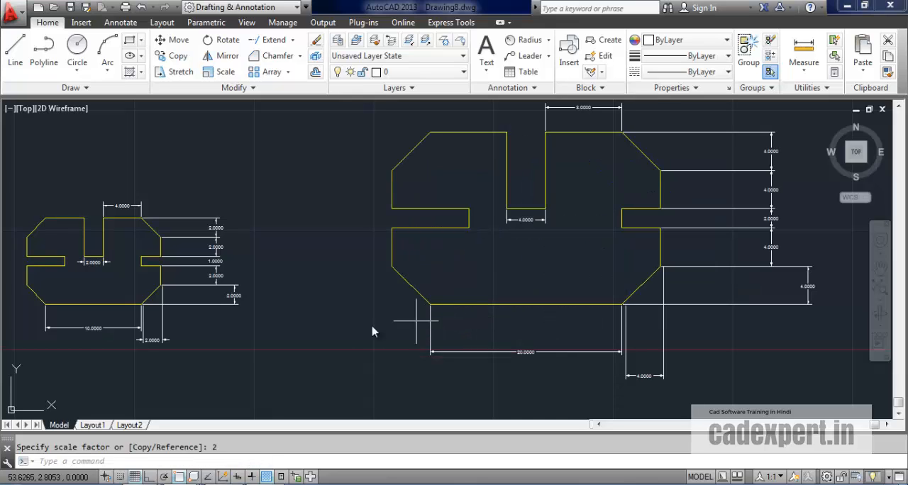
Step: Stretch the entire enlarged profile with its dimensions about 15 units to the right, using its bottom edge's right end as base point
mouse_move(371, 326)
middle_down()
mouse_move(351, 303)
mouse_move(308, 325)
middle_up()
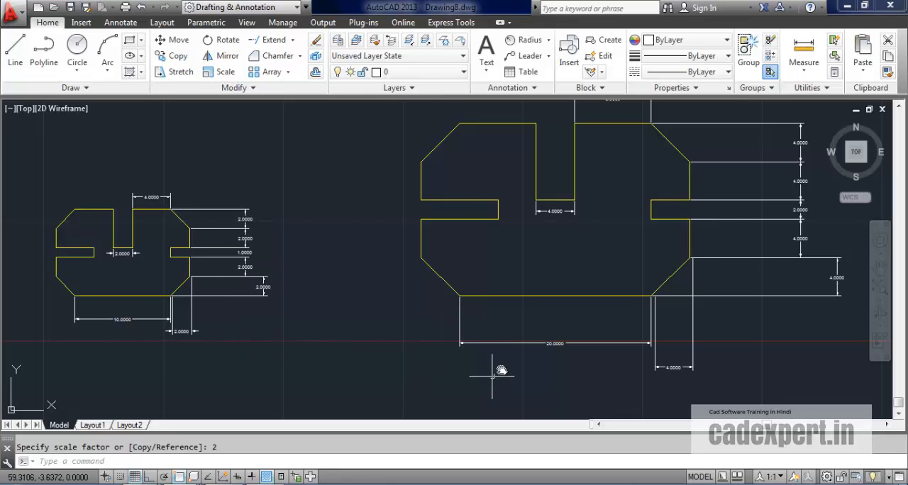
middle_drag(583, 383, 488, 359)
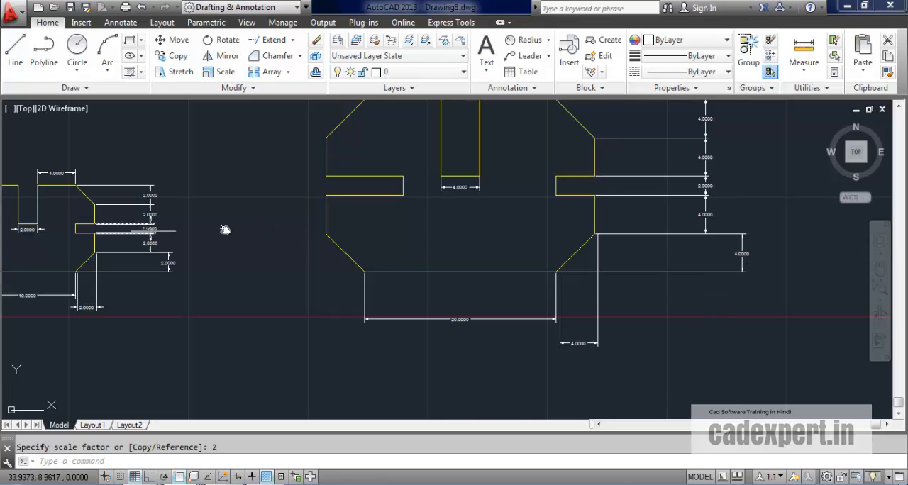
middle_drag(528, 282, 612, 361)
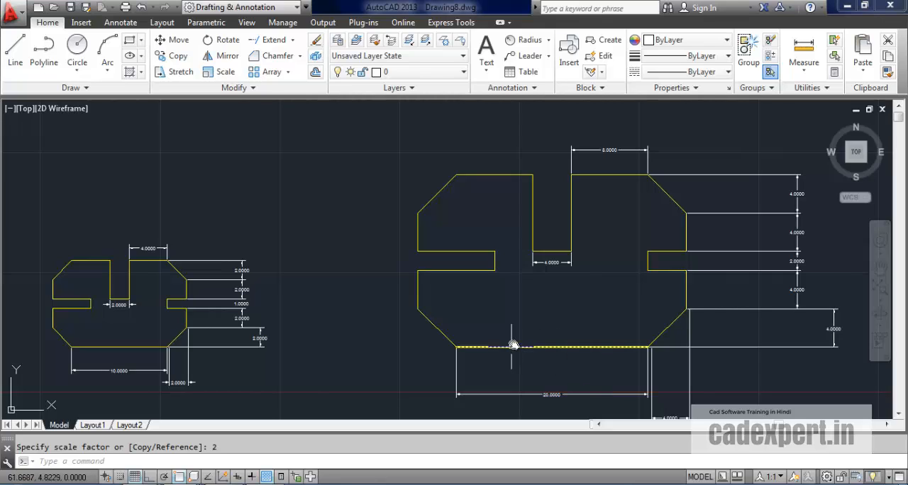
middle_drag(582, 325, 568, 318)
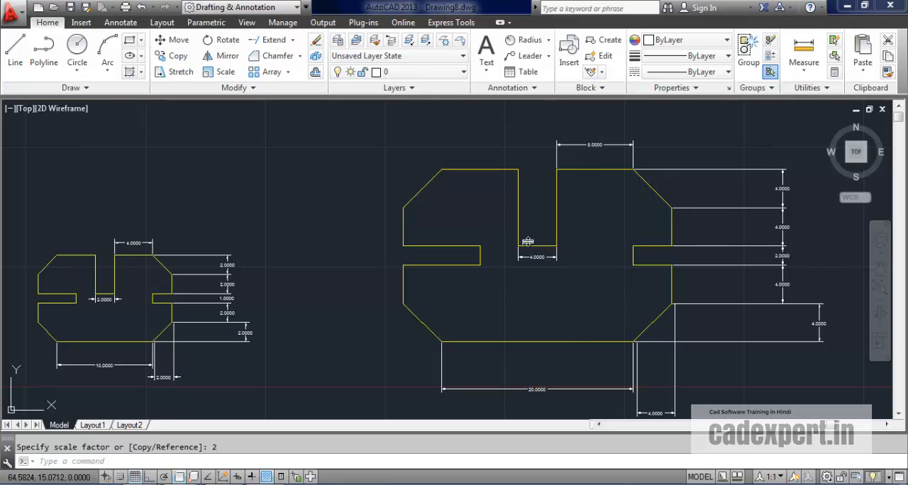
mouse_move(615, 230)
middle_down()
mouse_move(489, 218)
mouse_move(440, 230)
mouse_move(450, 237)
middle_up()
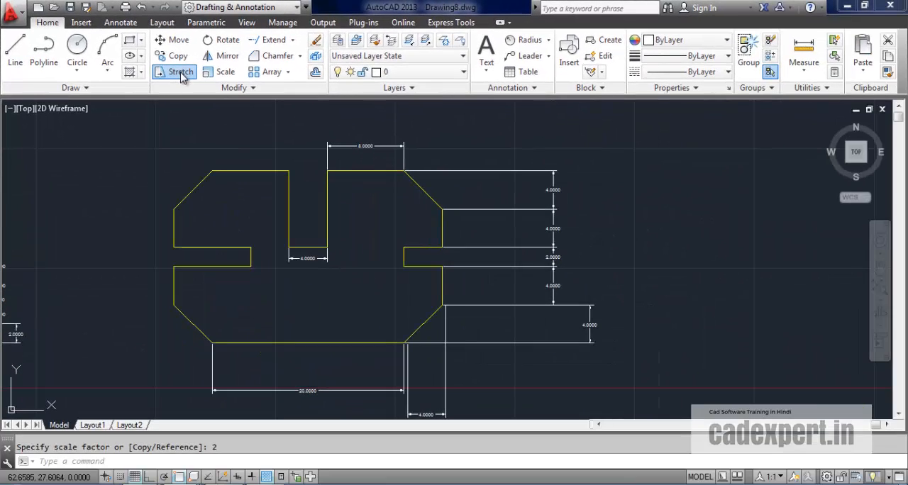
click(289, 115)
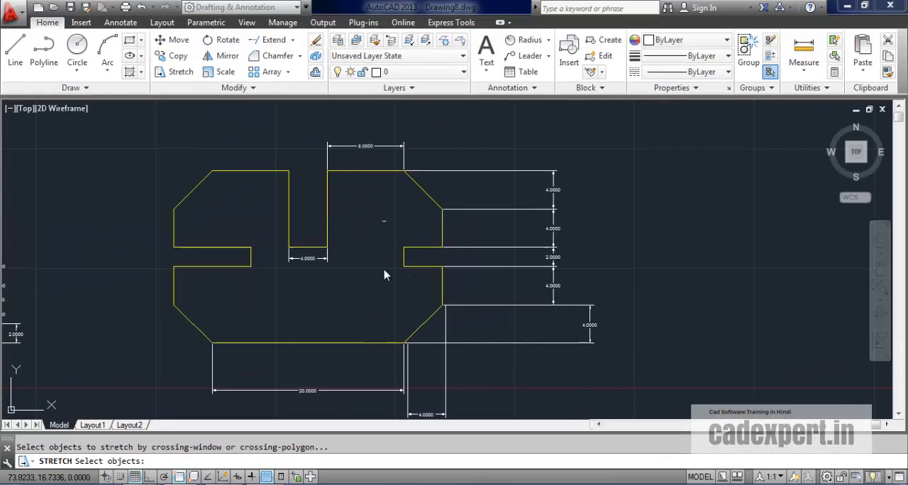
click(598, 133)
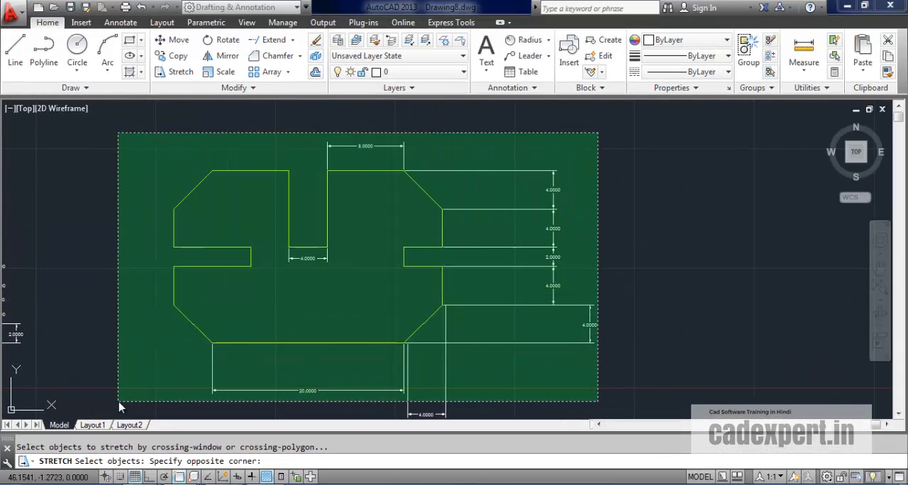
click(120, 407)
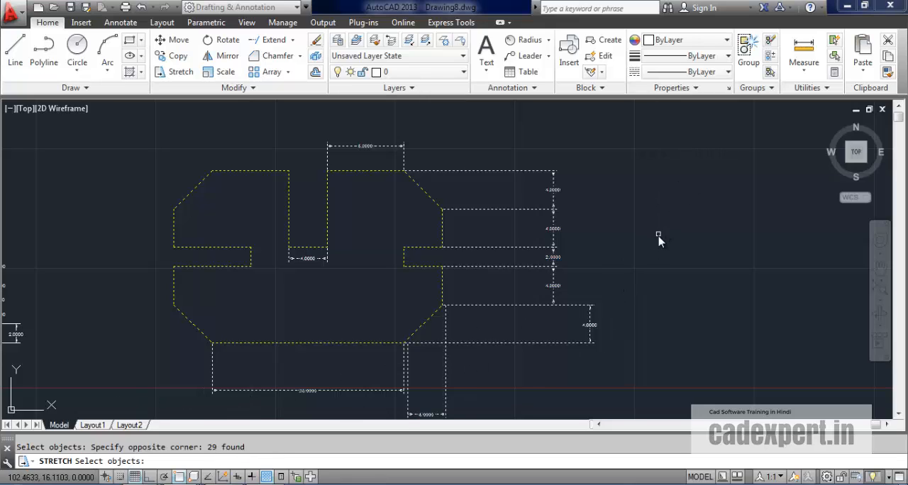
key(Return)
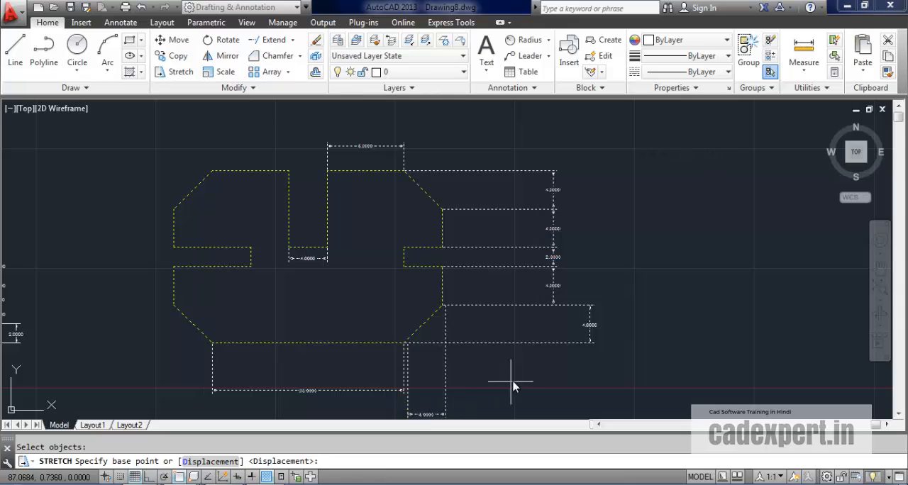
click(404, 345)
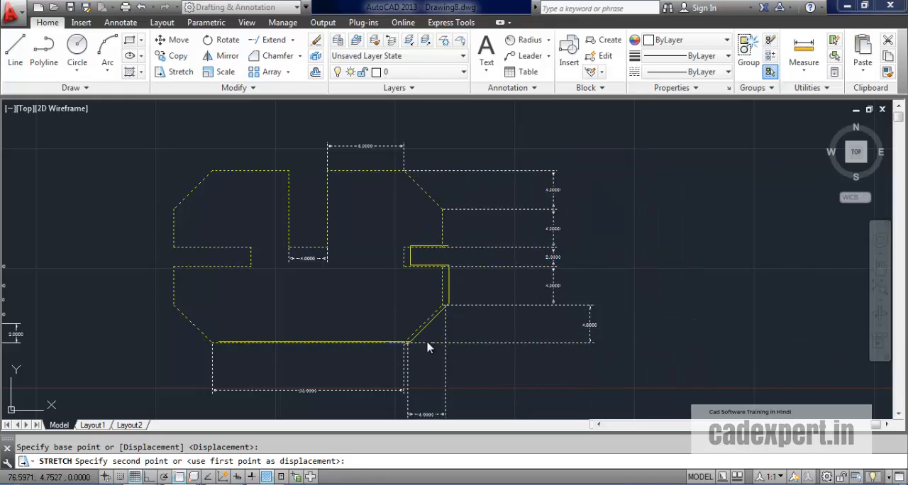
click(547, 346)
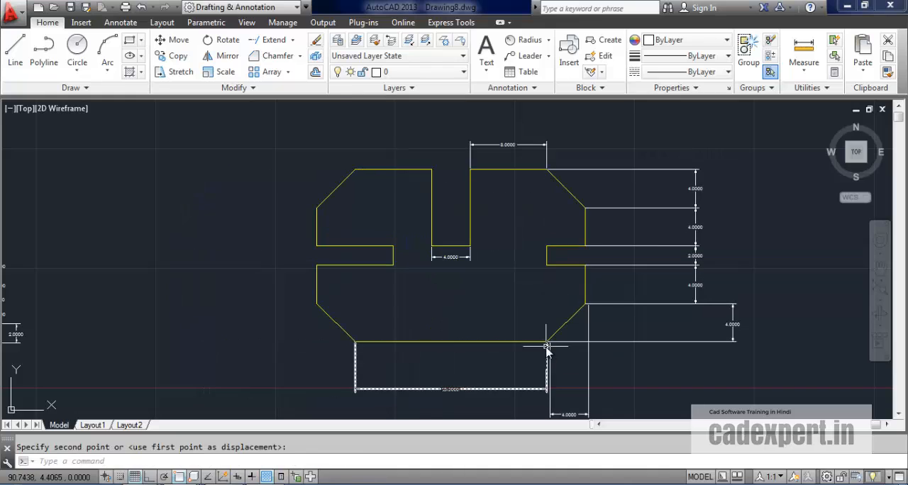
mouse_move(456, 314)
middle_down()
mouse_move(244, 300)
mouse_move(263, 259)
mouse_move(263, 283)
middle_up()
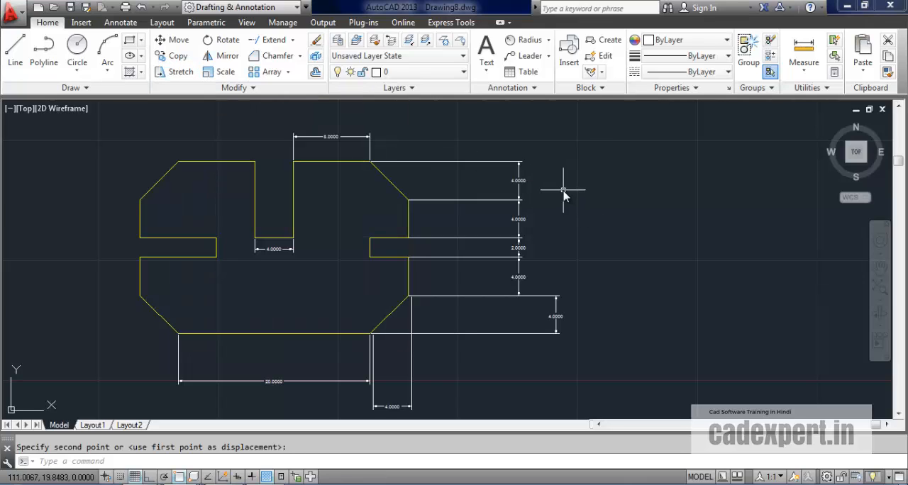
key(Escape)
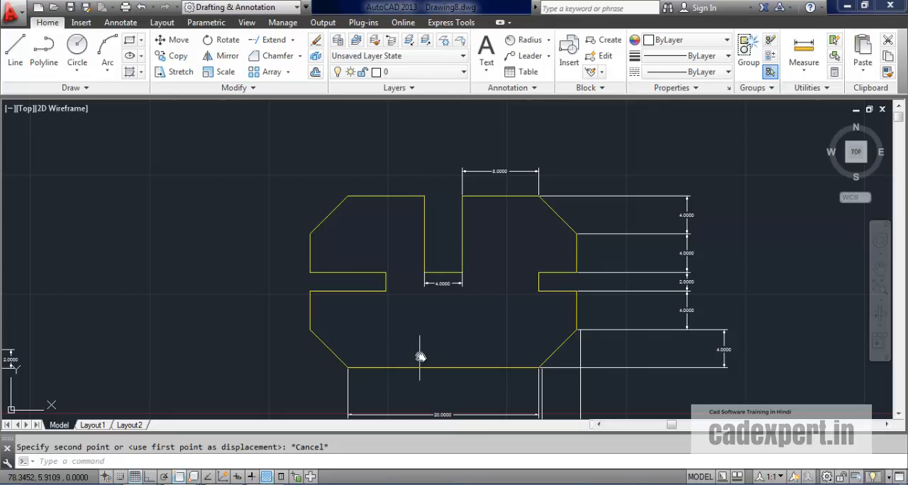
Step: Try to stretch the profile's left end about 11.6 units horizontally outward in Ortho mode from the bottom edge's left end, and undo it
middle_drag(420, 357, 423, 348)
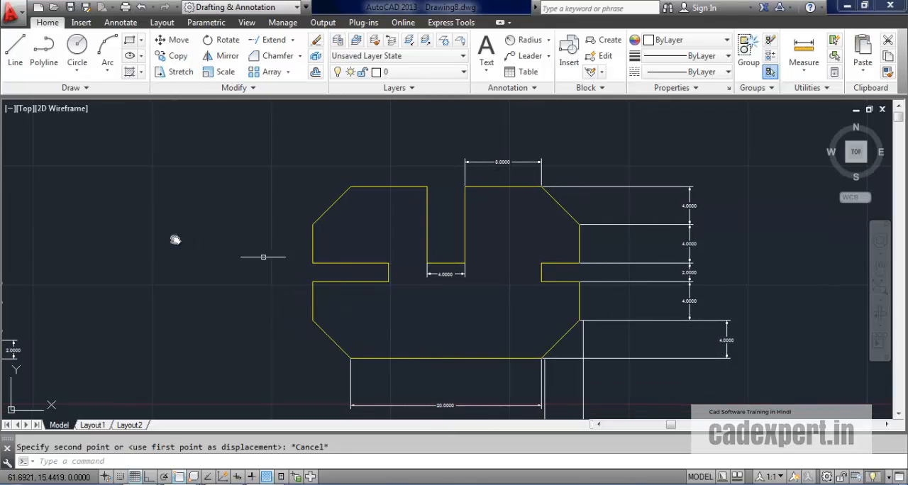
click(177, 72)
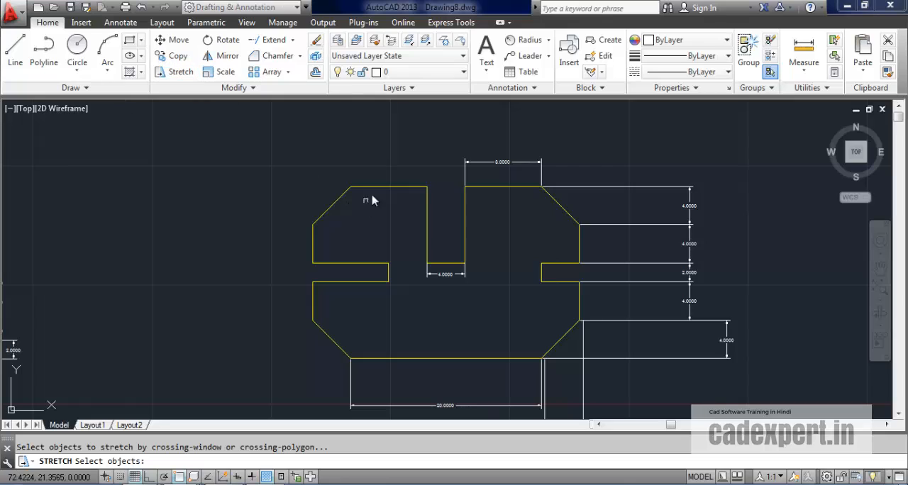
click(359, 164)
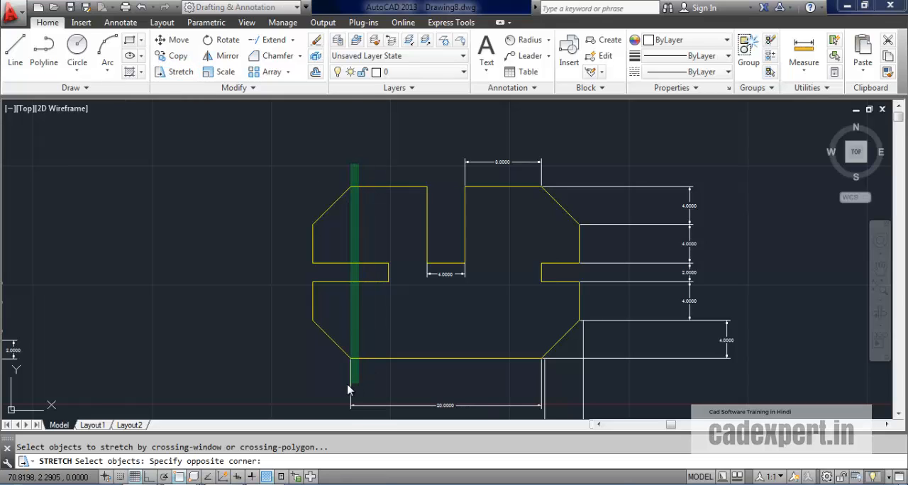
click(291, 387)
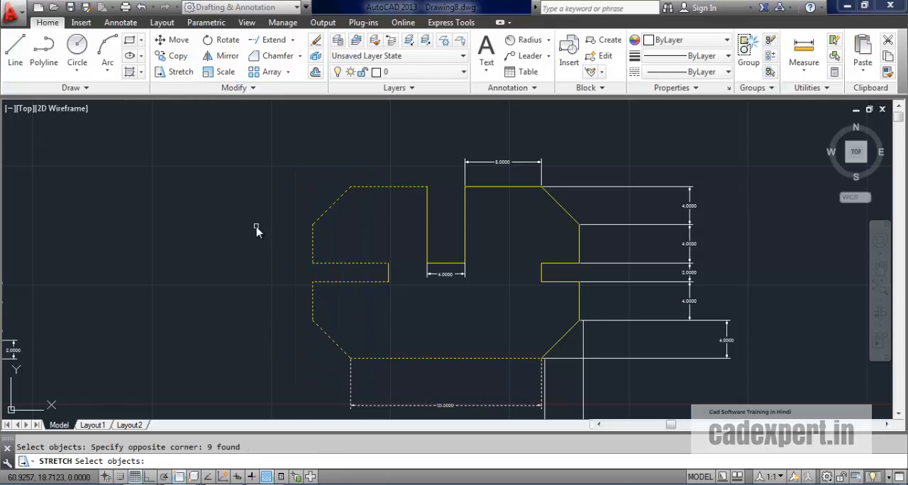
key(Return)
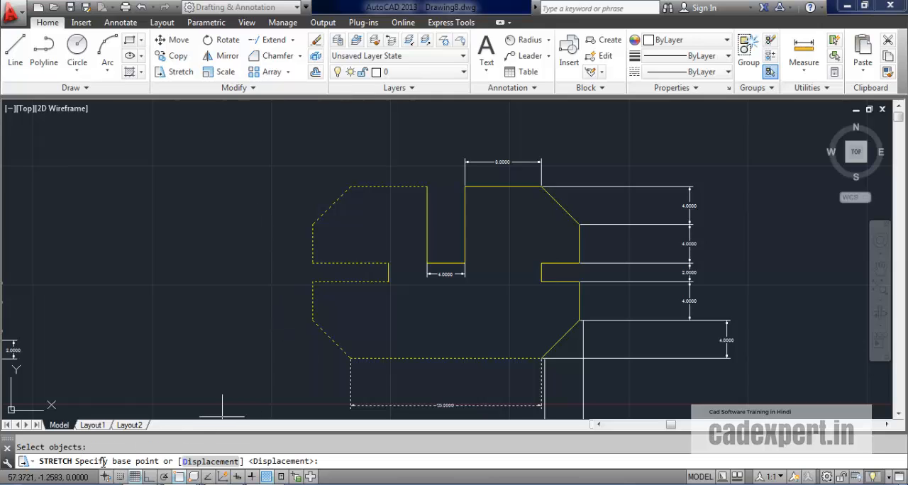
click(351, 360)
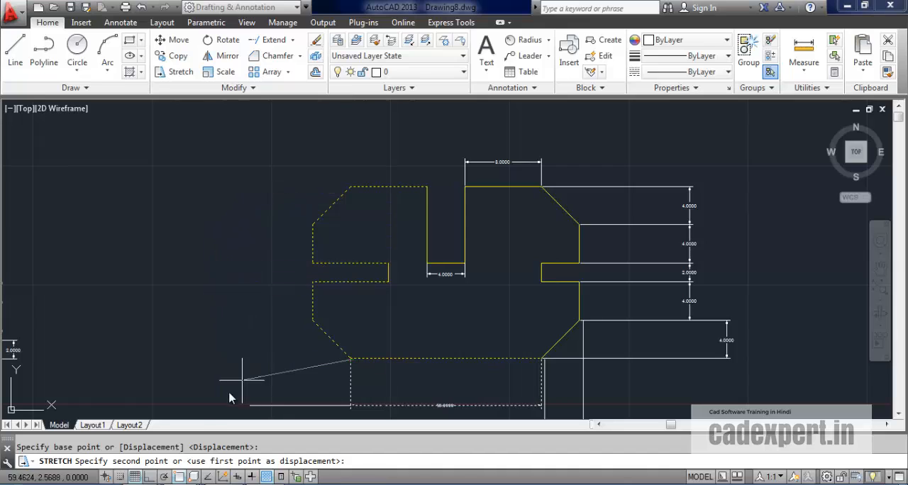
click(151, 477)
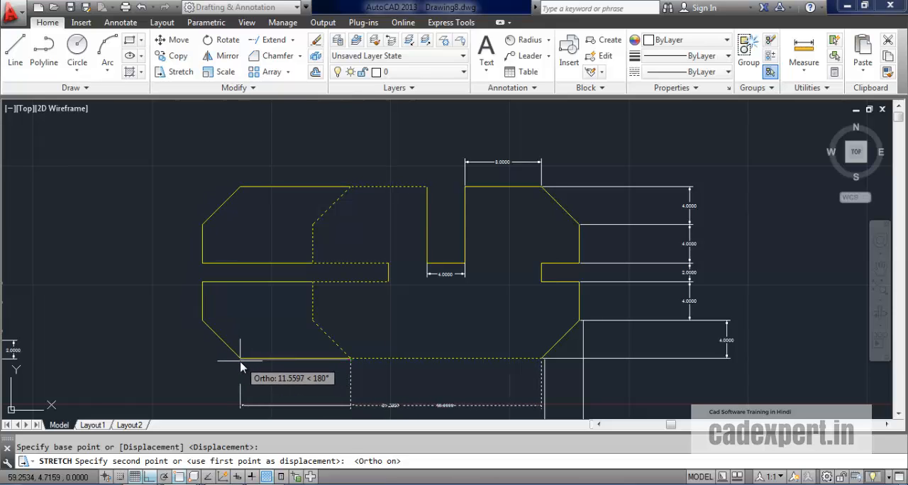
click(241, 366)
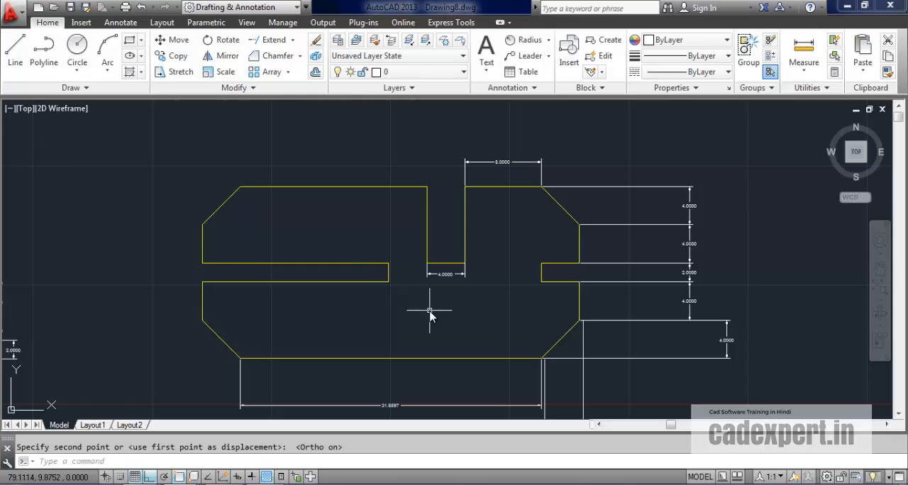
key(ctrl+z)
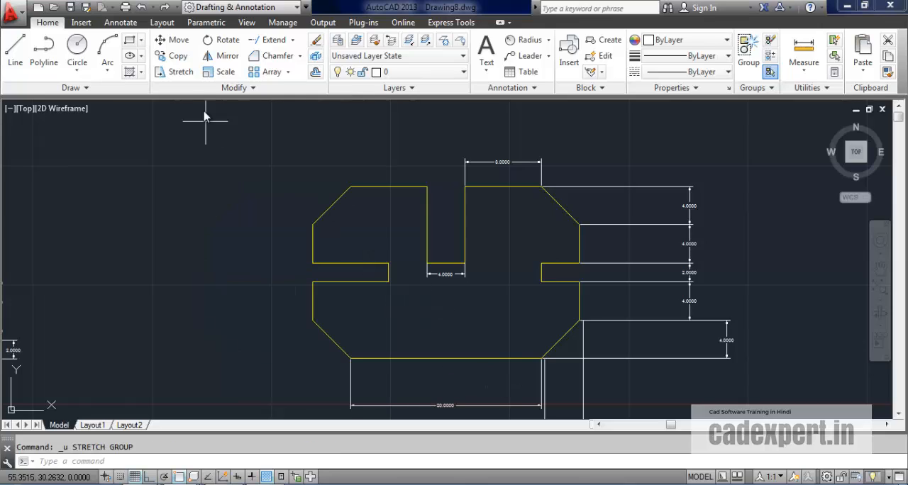
Step: Stretch the profile's left end with its bottom dimension about 11.1 units to the left in Ortho mode, based at the bottom edge's left end
click(178, 74)
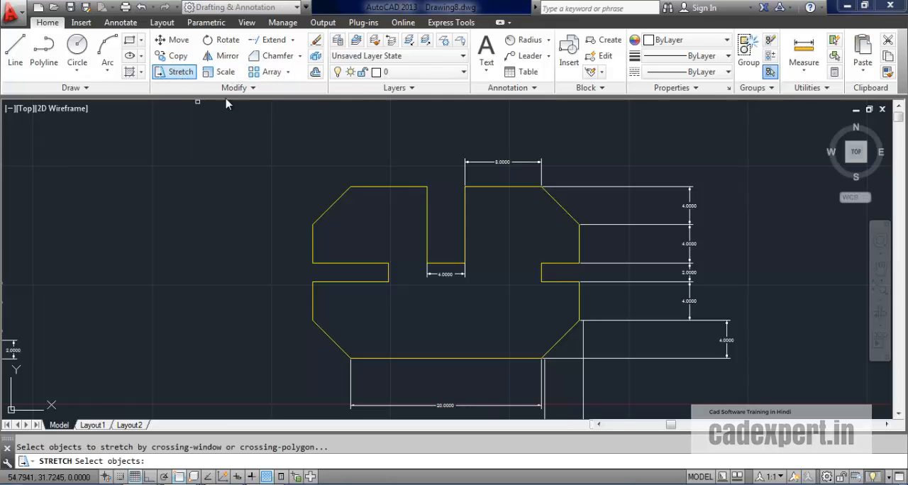
click(362, 168)
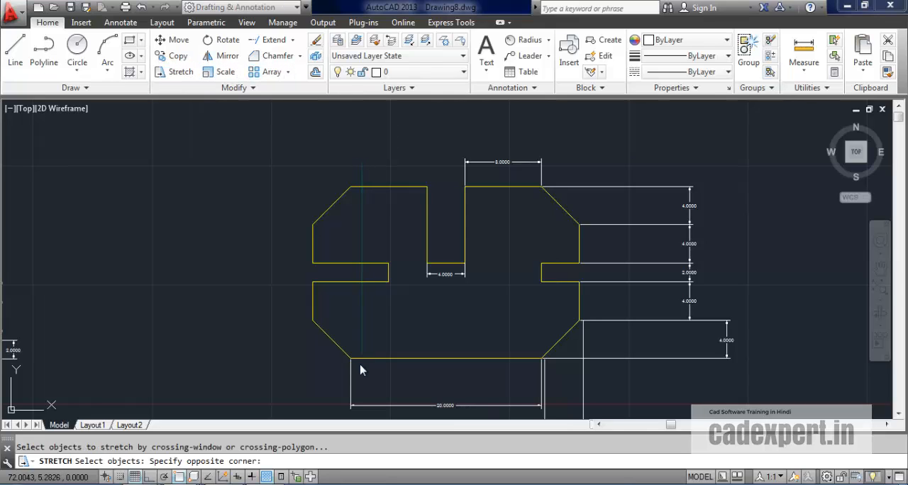
click(300, 374)
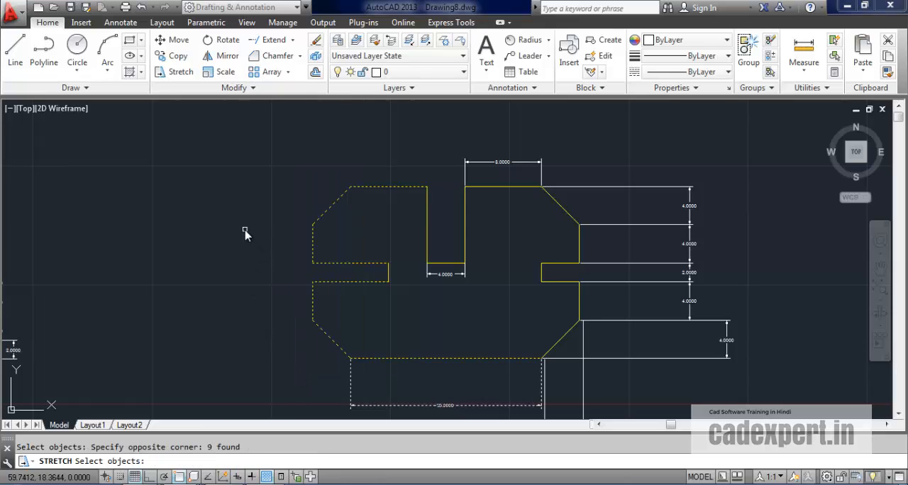
key(Return)
click(351, 361)
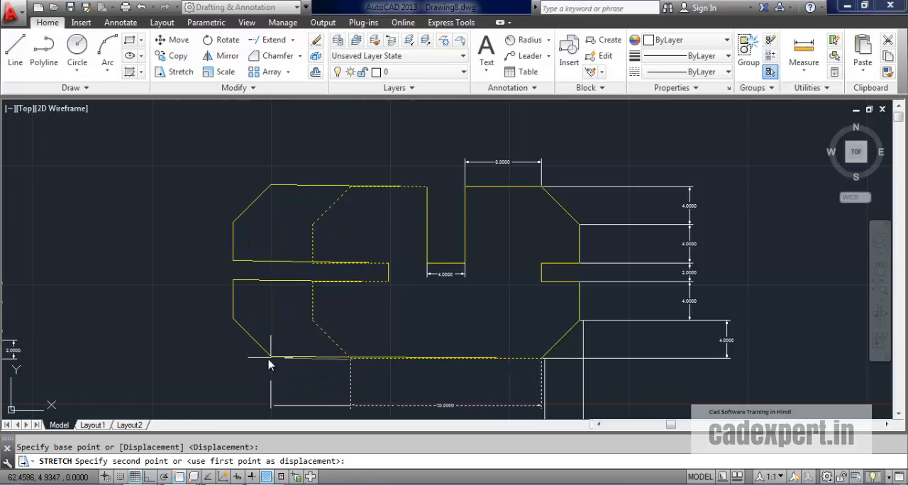
click(150, 476)
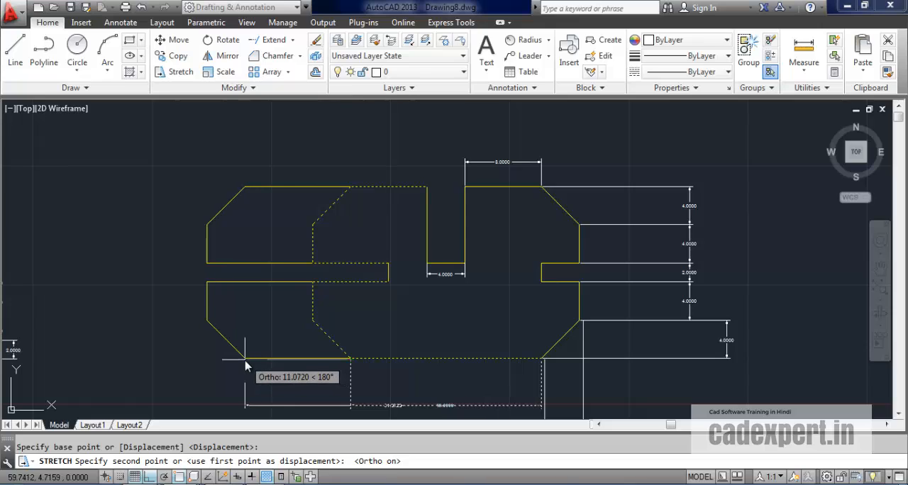
click(245, 364)
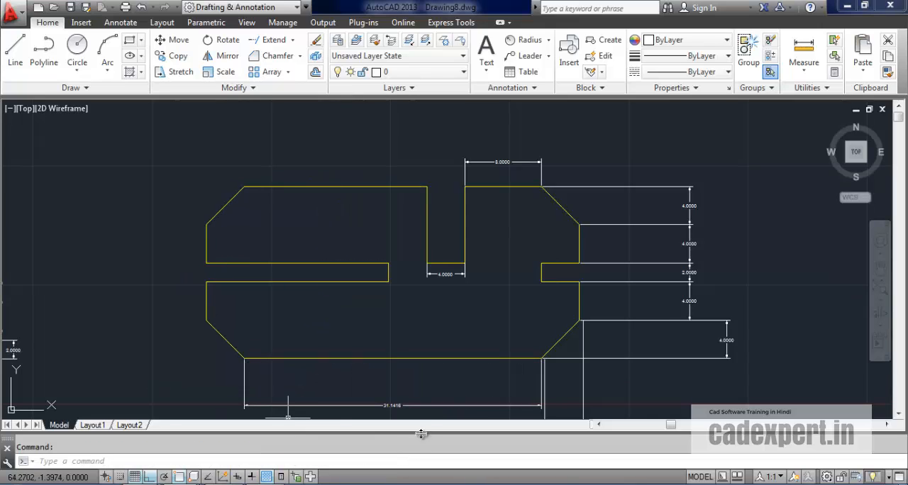